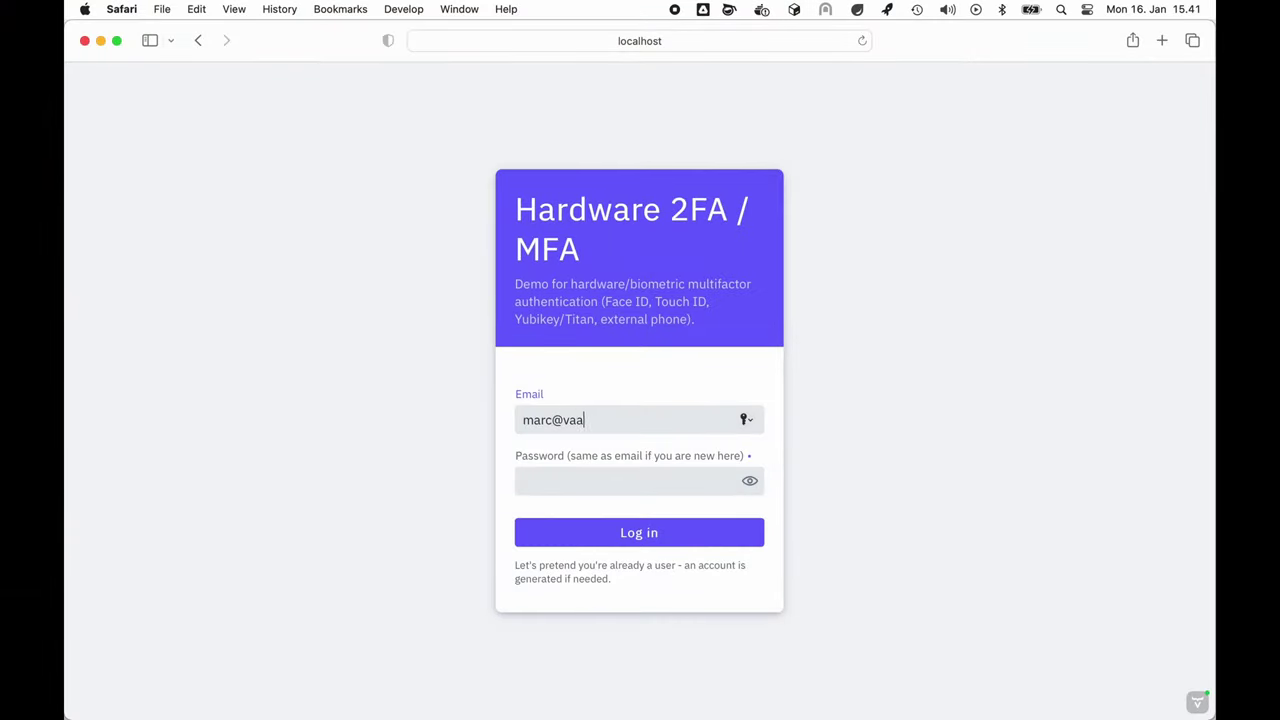
type("din.com")
key("Tab")
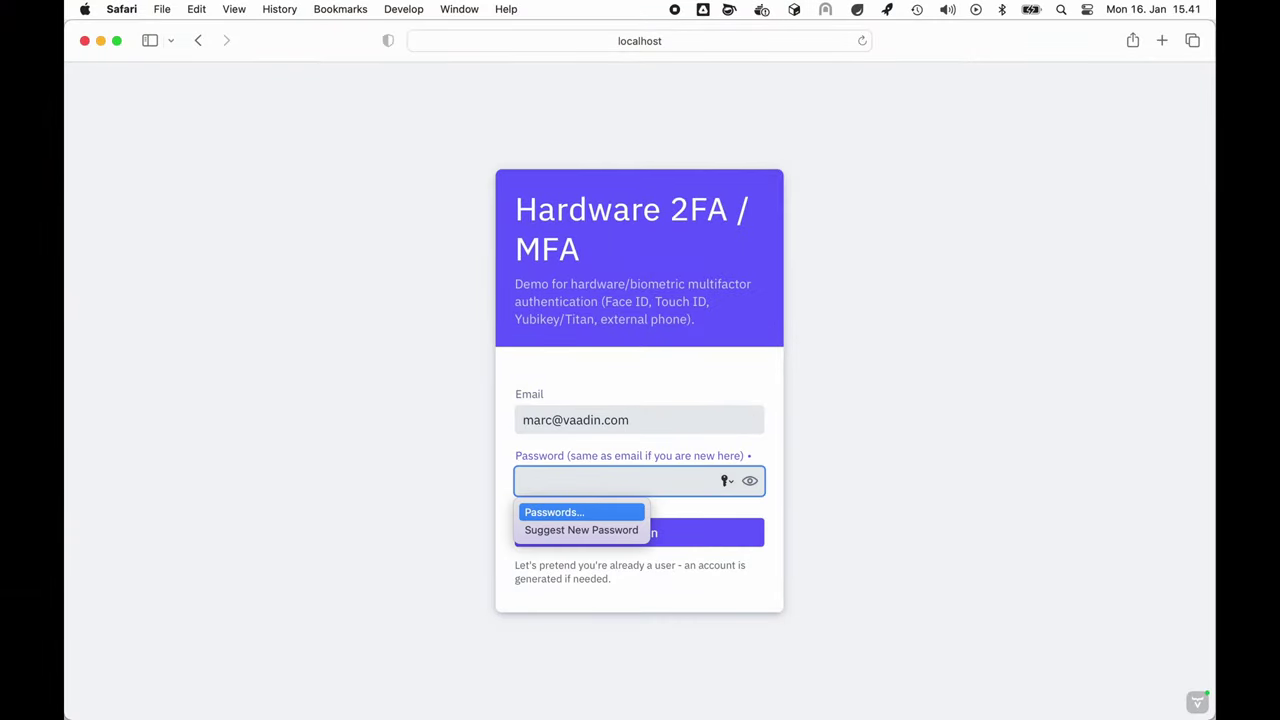
type("ma")
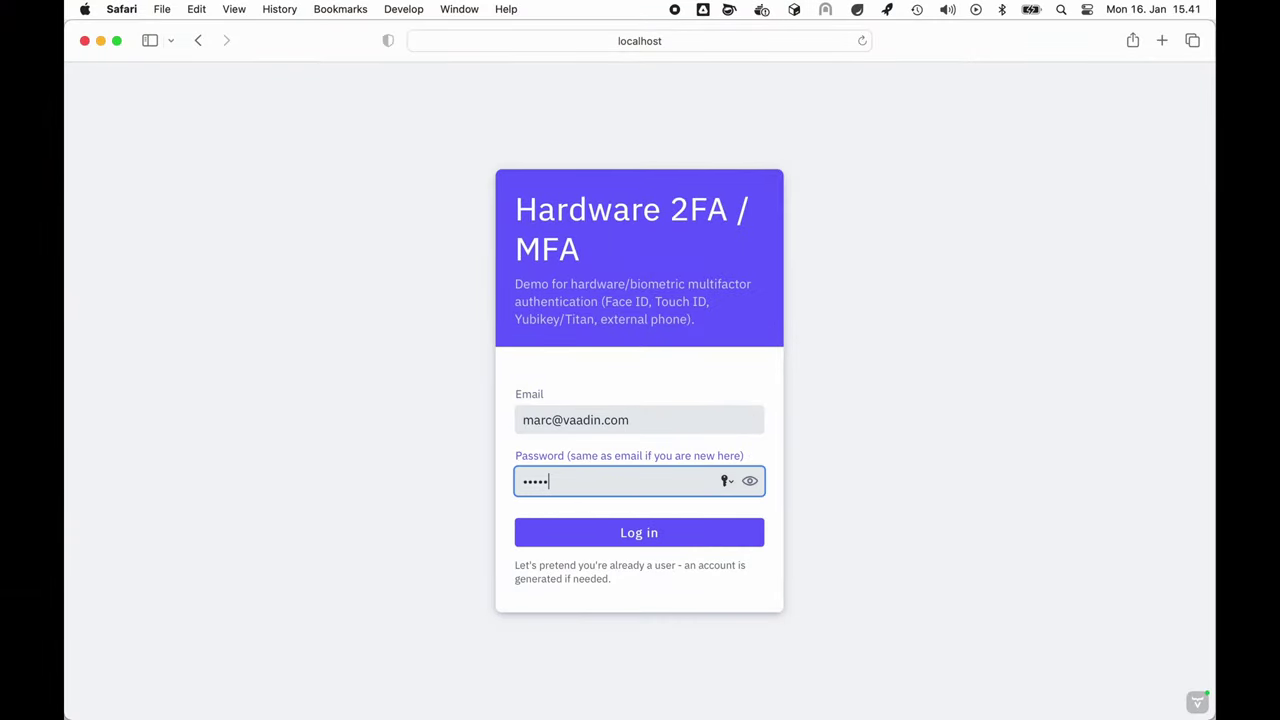
type("com")
left_click(749, 481)
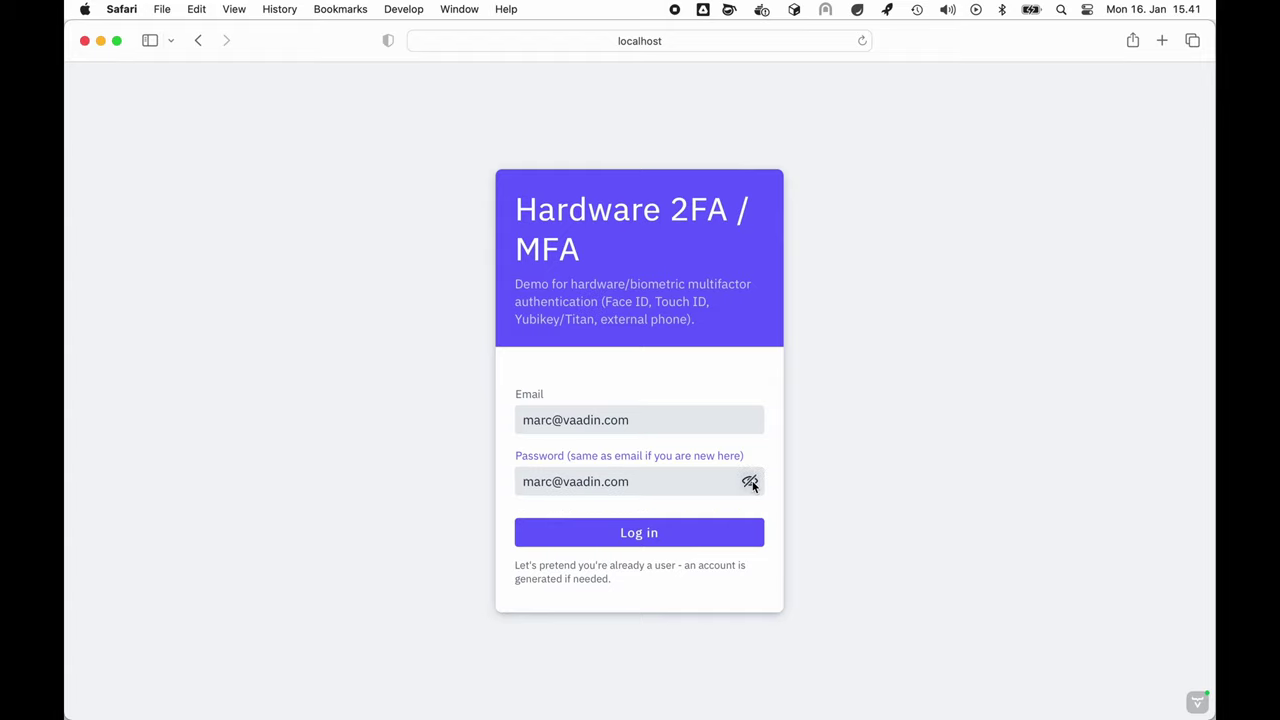
left_click(698, 540)
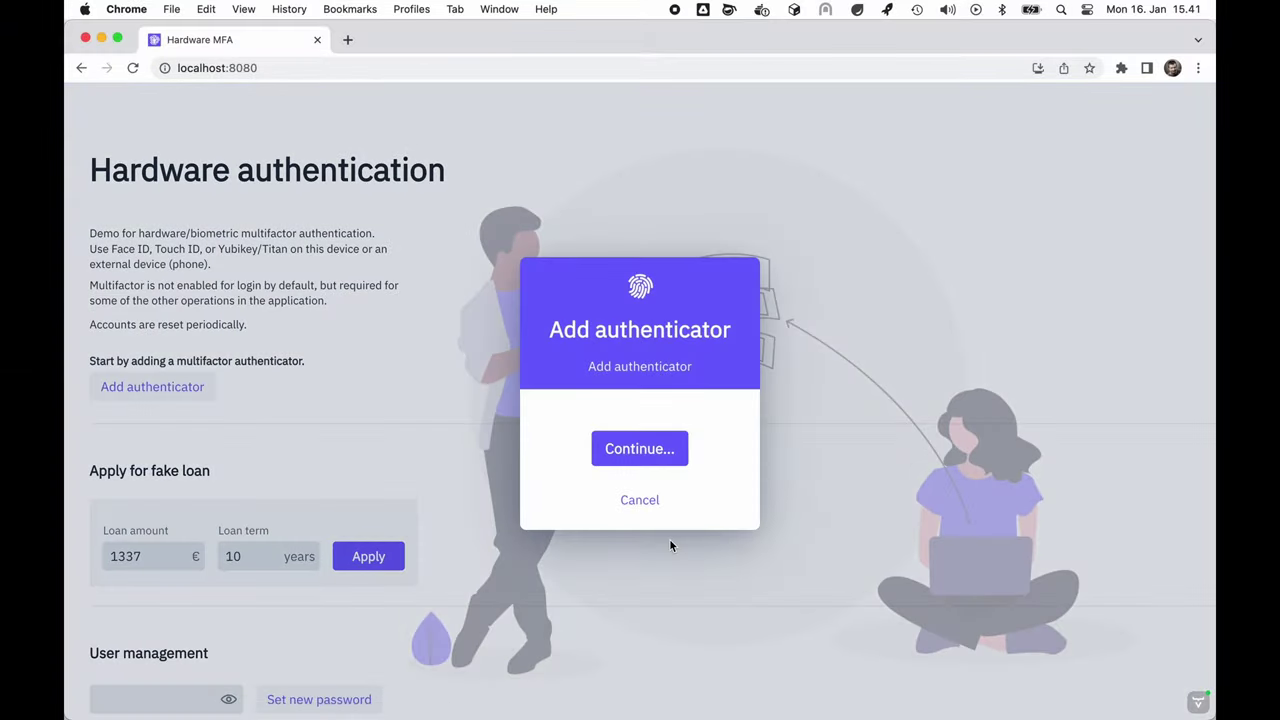
Create a passkey on this device, confirmed with Touch ID, after checking other options
left_click(656, 454)
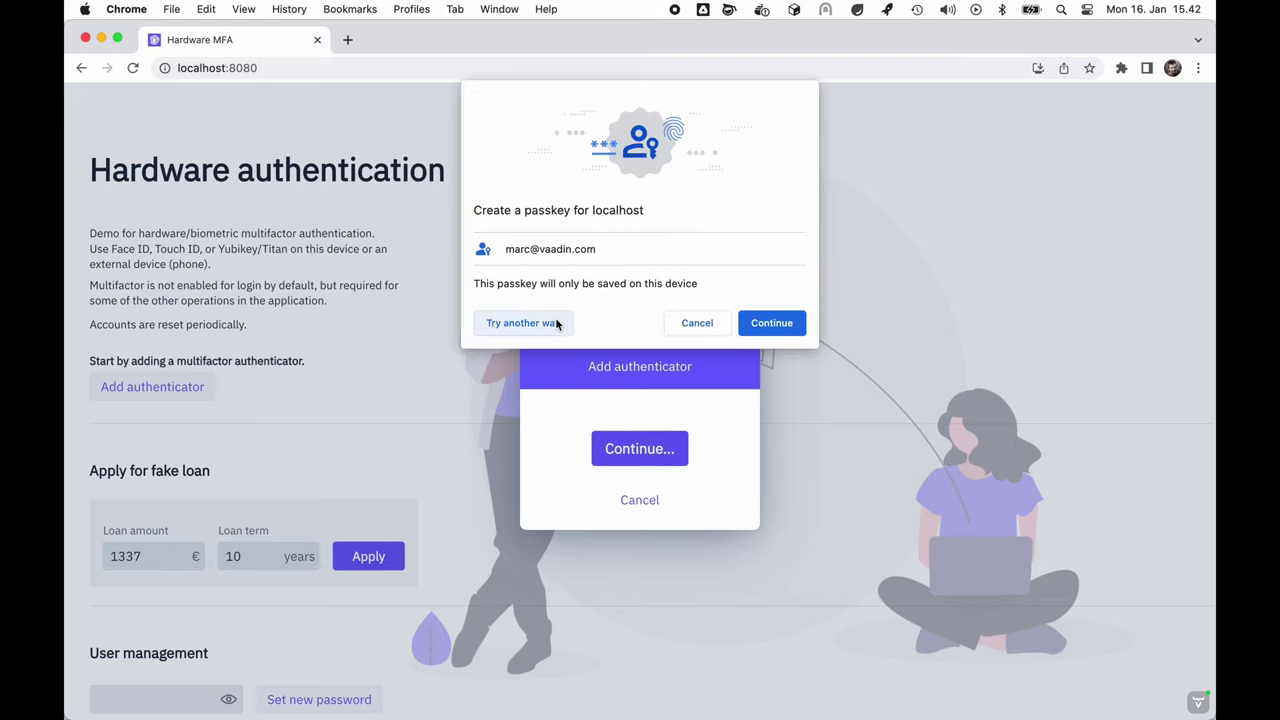
left_click(522, 323)
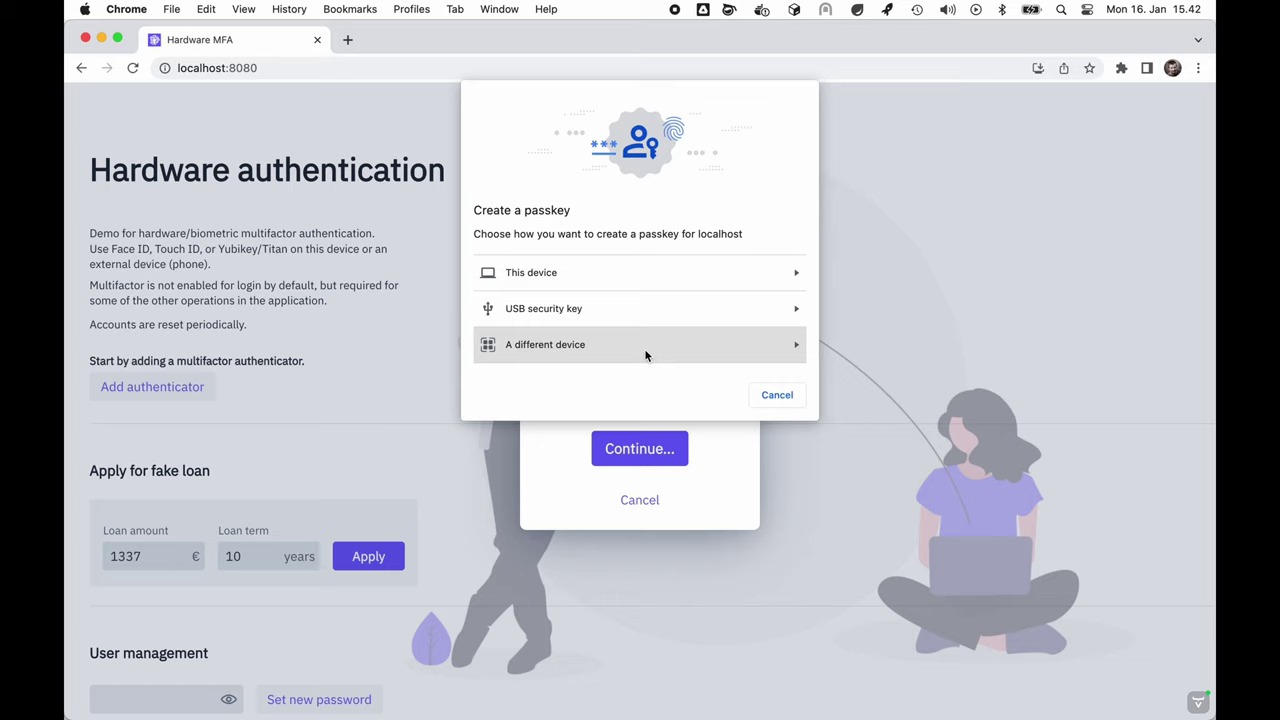
left_click(744, 280)
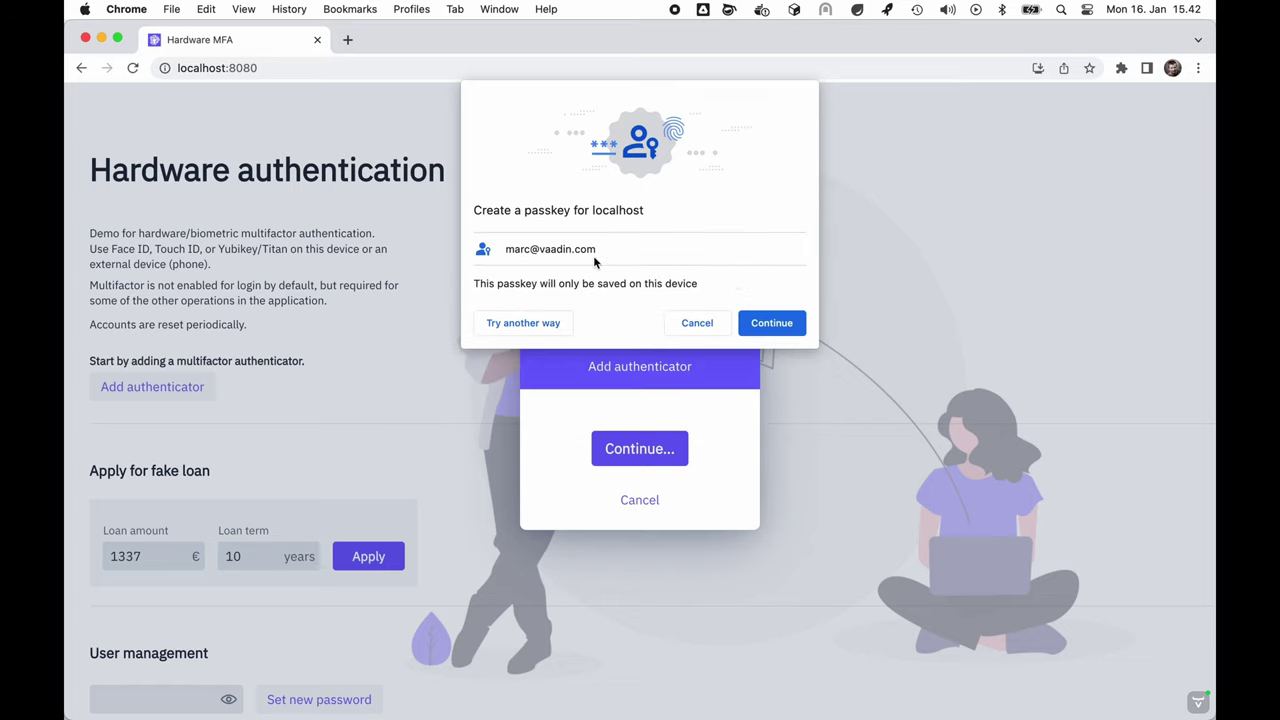
left_click(758, 323)
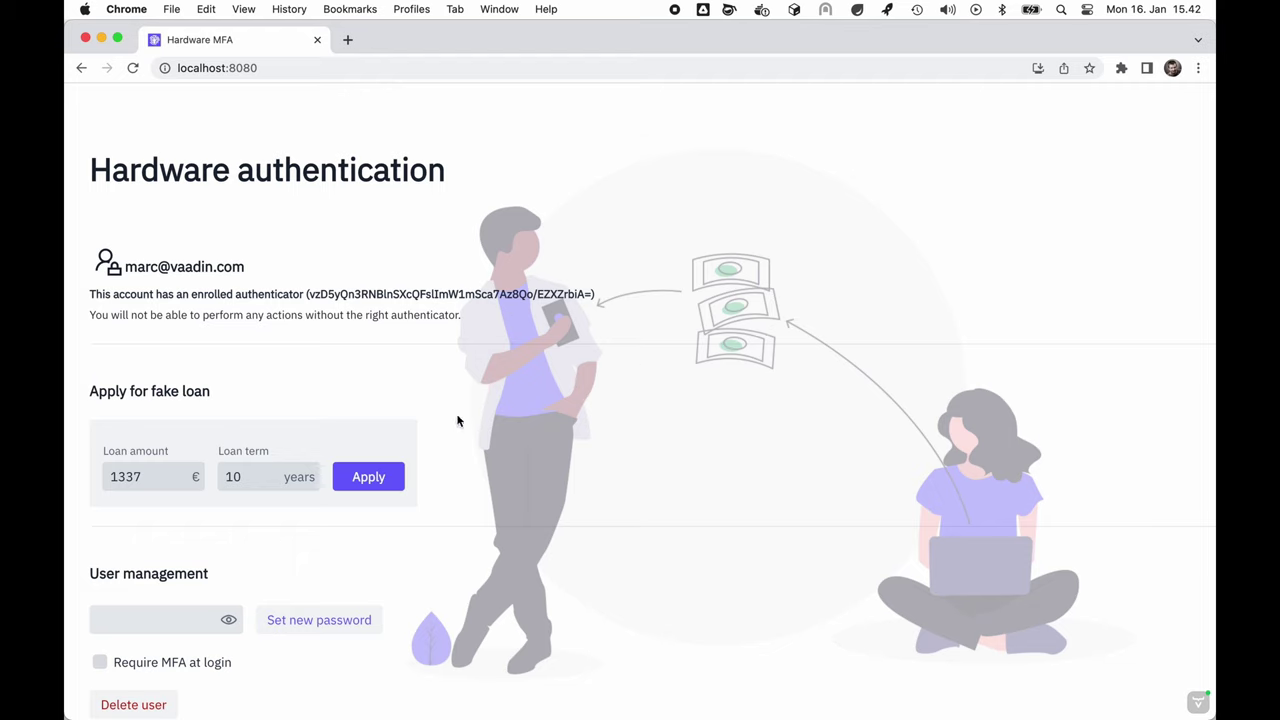
Apply for the 1337€, 10-year loan and verify it with Touch ID
left_click(364, 480)
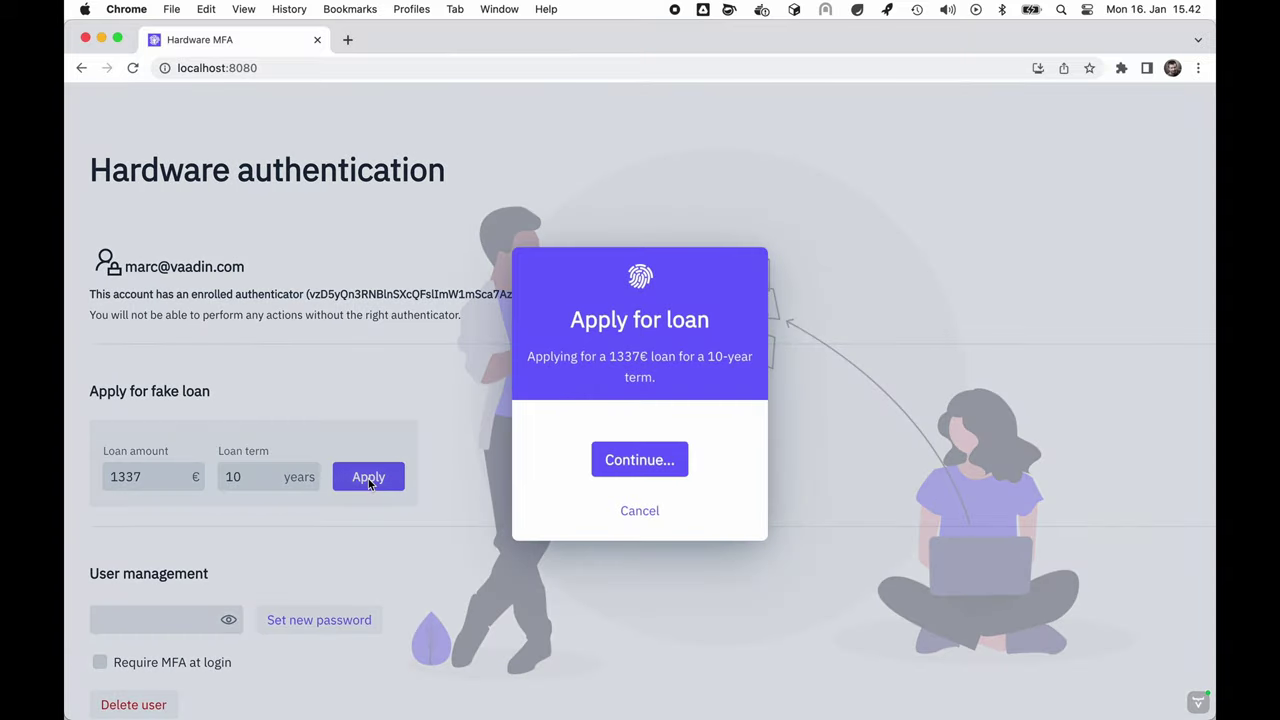
left_click(634, 472)
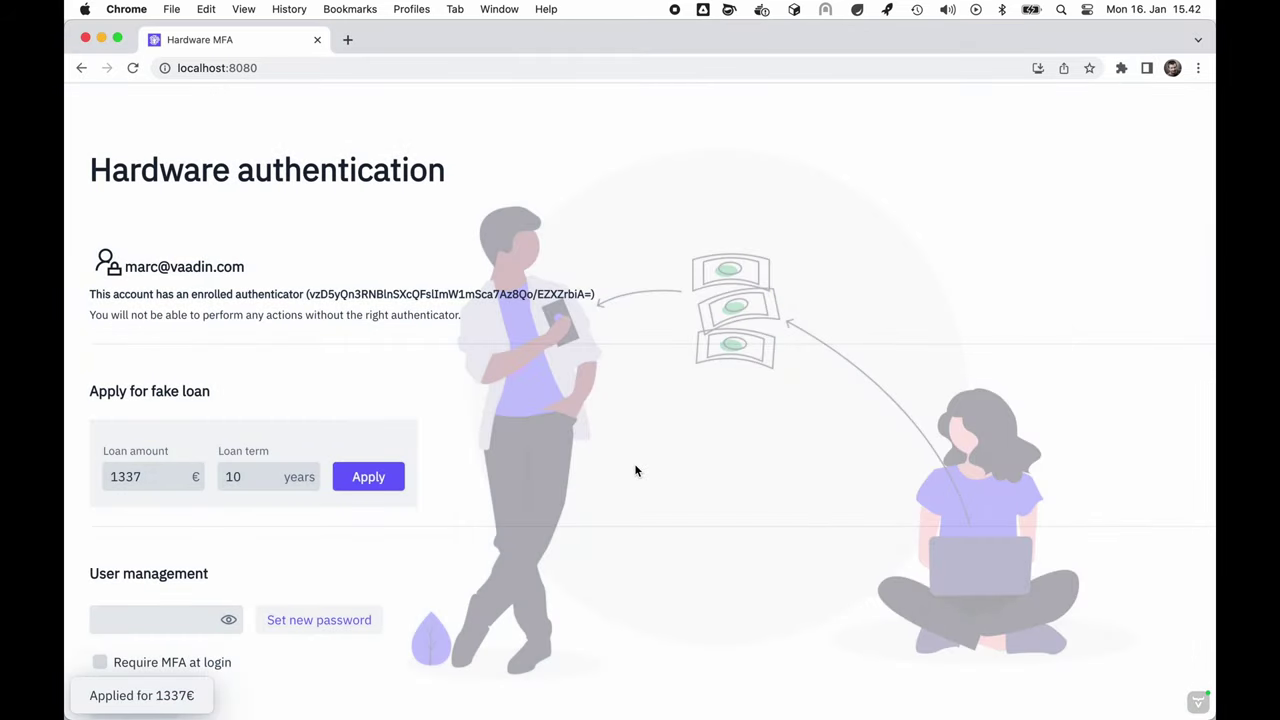
In Safari, start the 1337€ loan and toggle between security key and phone sign-in options
key("super+Tab")
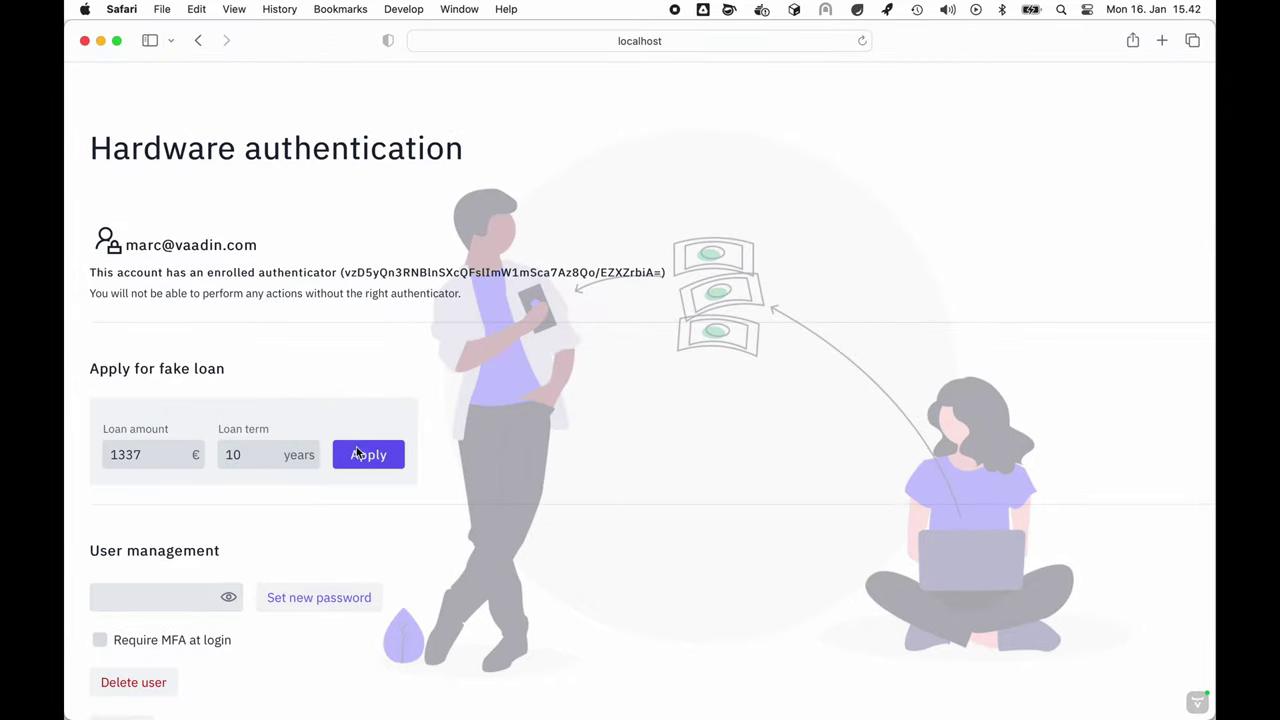
left_click(380, 462)
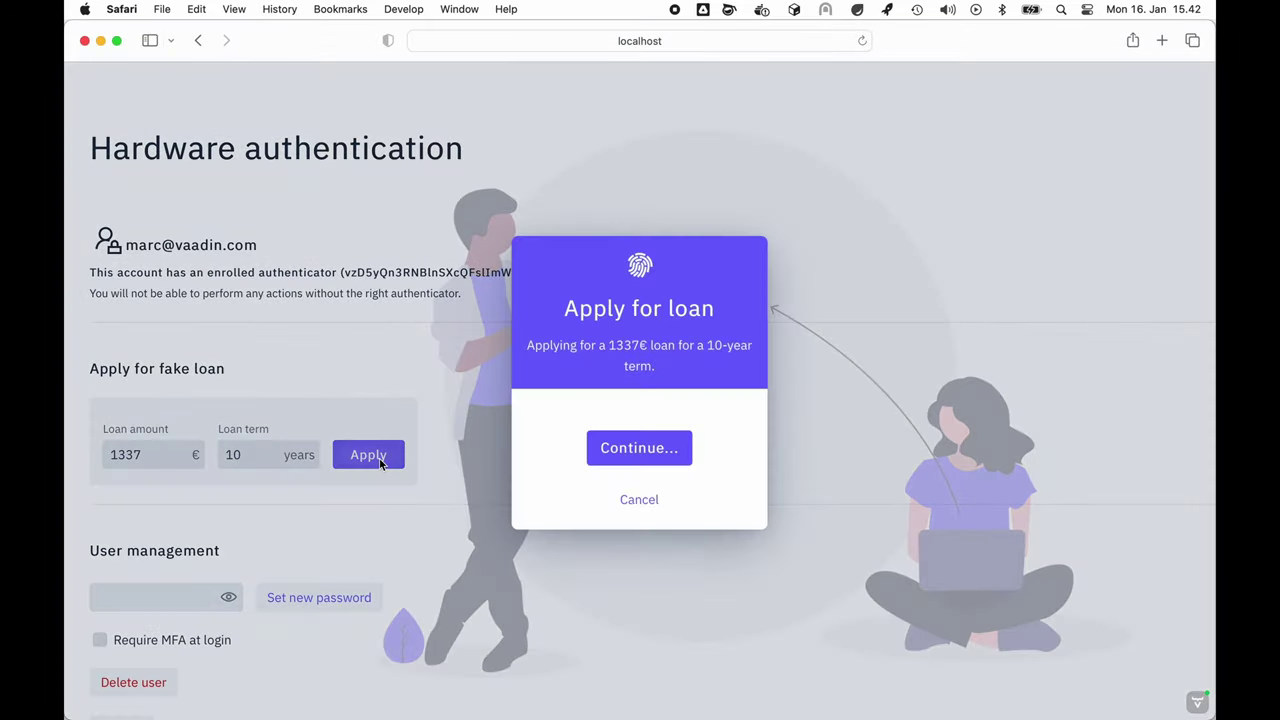
left_click(654, 446)
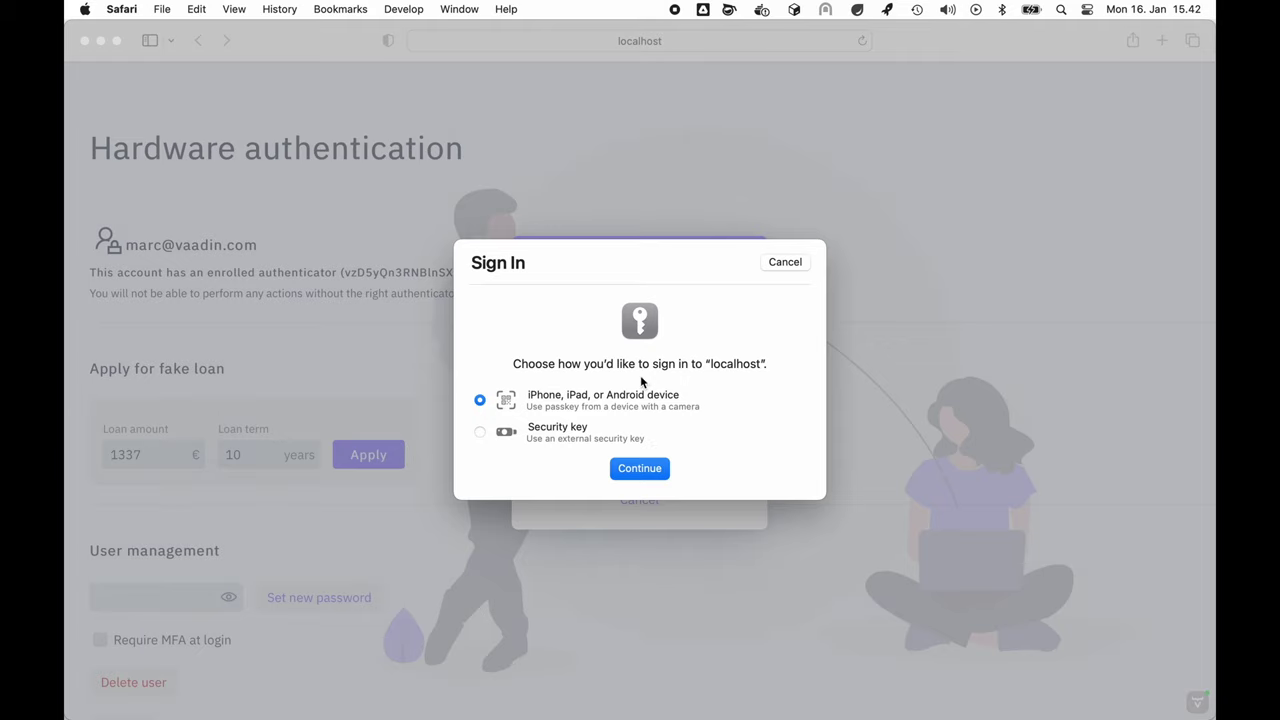
left_click(567, 431)
left_click(571, 400)
Cancel Safari's sign-in and create the passkey on a different device via QR code
left_click(790, 262)
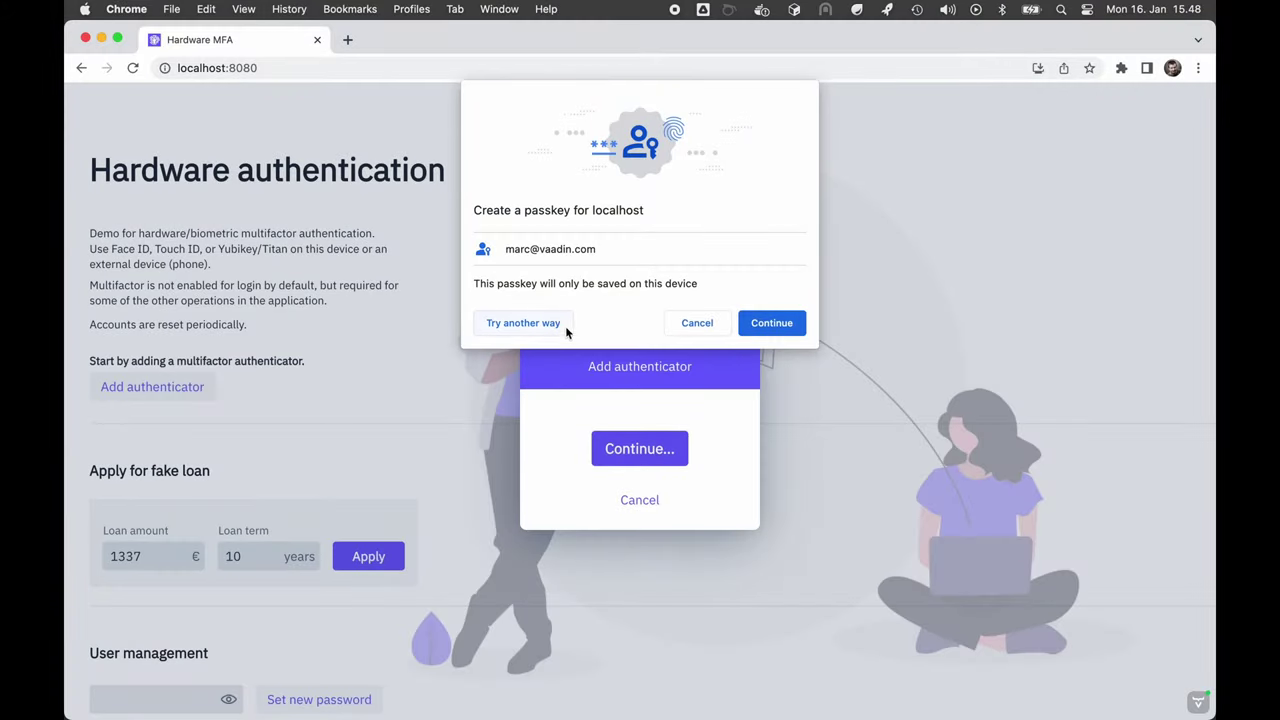
left_click(520, 323)
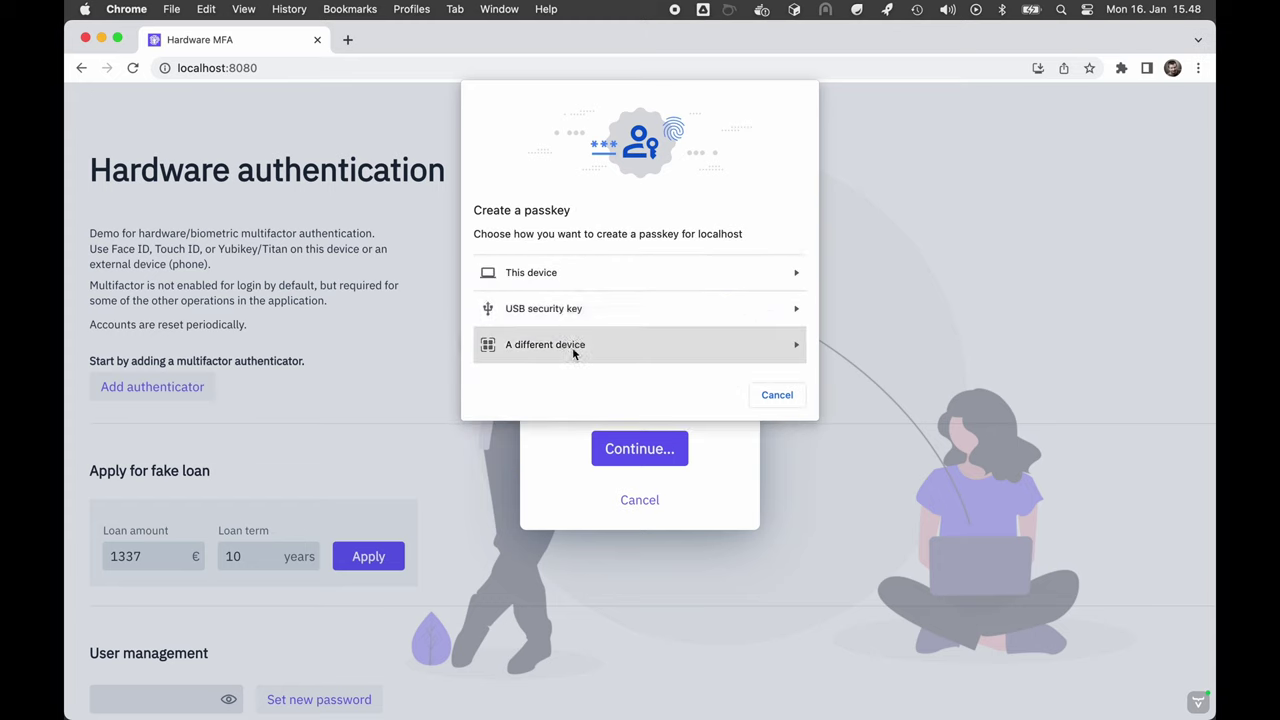
left_click(572, 347)
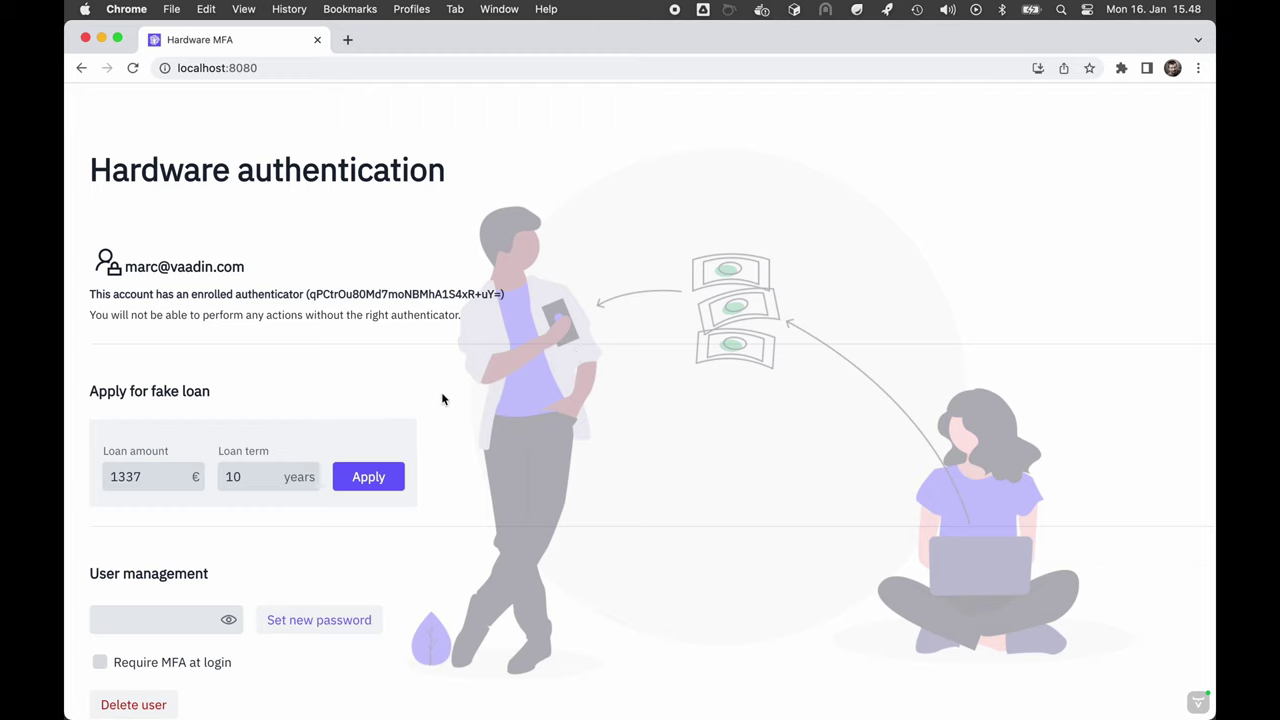
Apply for the 1337€ loan in Chrome and approve it with the phone's passkey
left_click(390, 488)
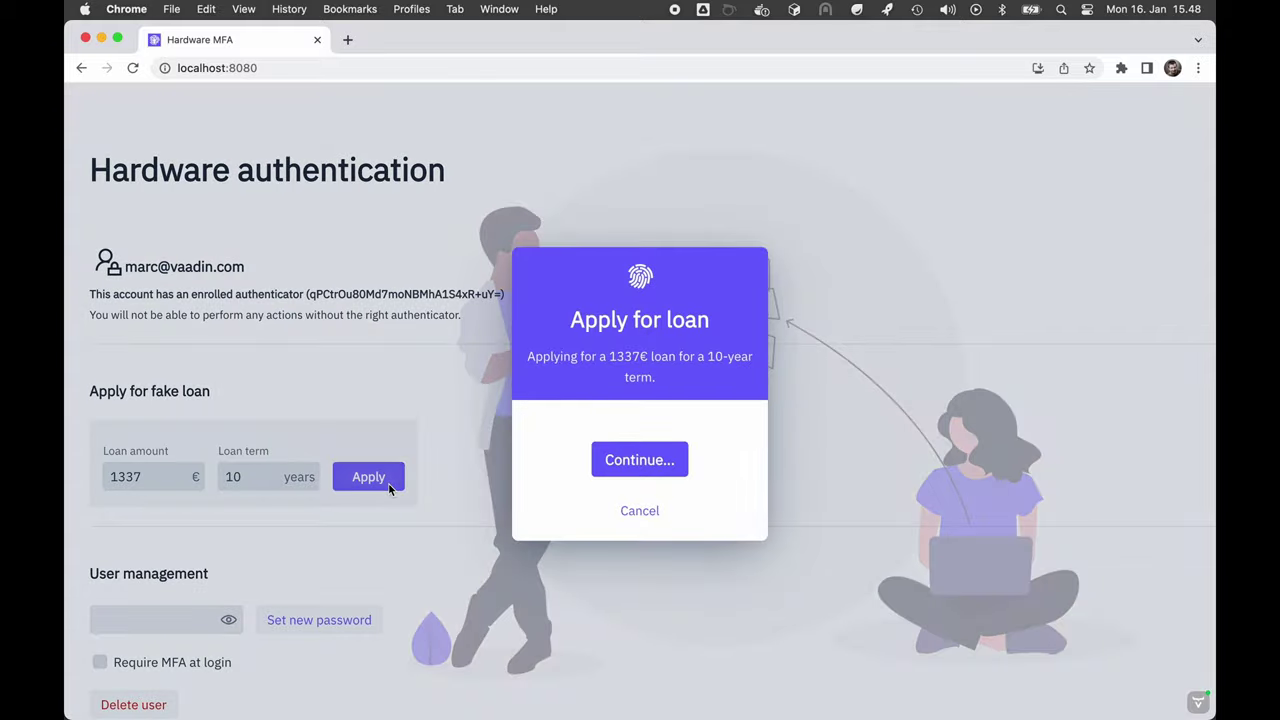
left_click(634, 469)
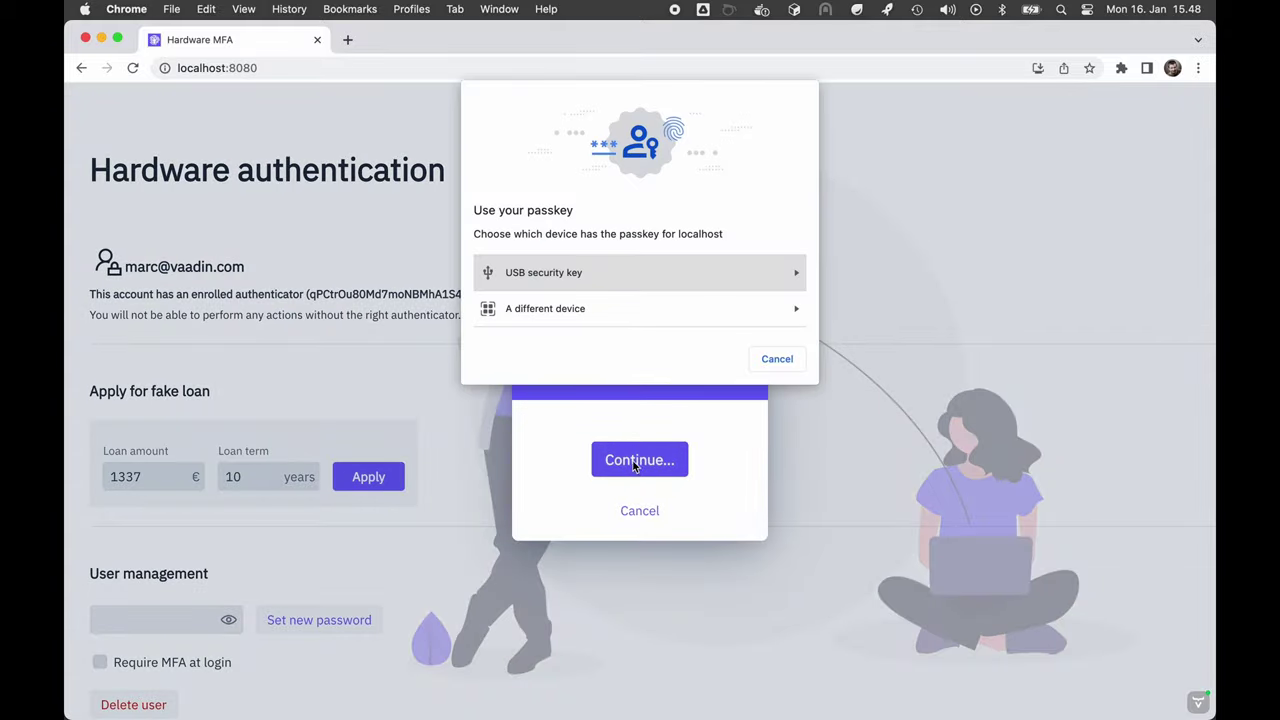
left_click(634, 314)
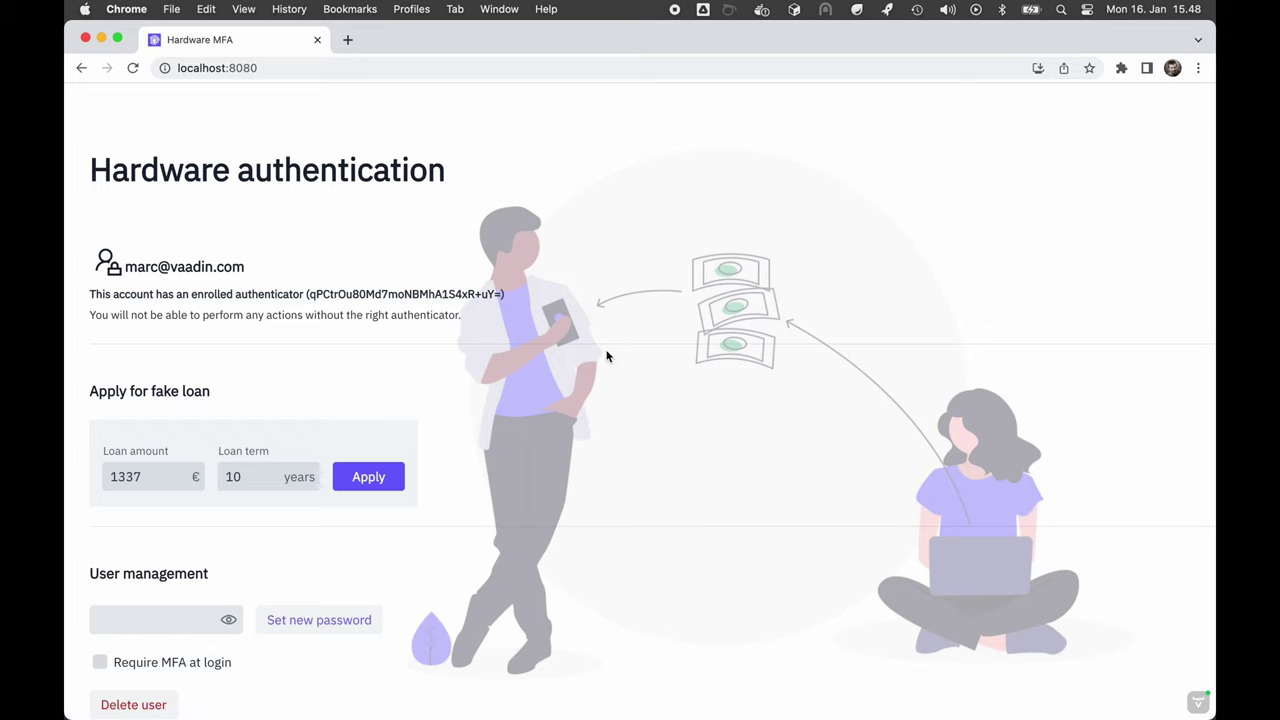
Switch to Safari and start approving the 1337€ loan application
key("ctrl+super+Escape")
key("super+Tab")
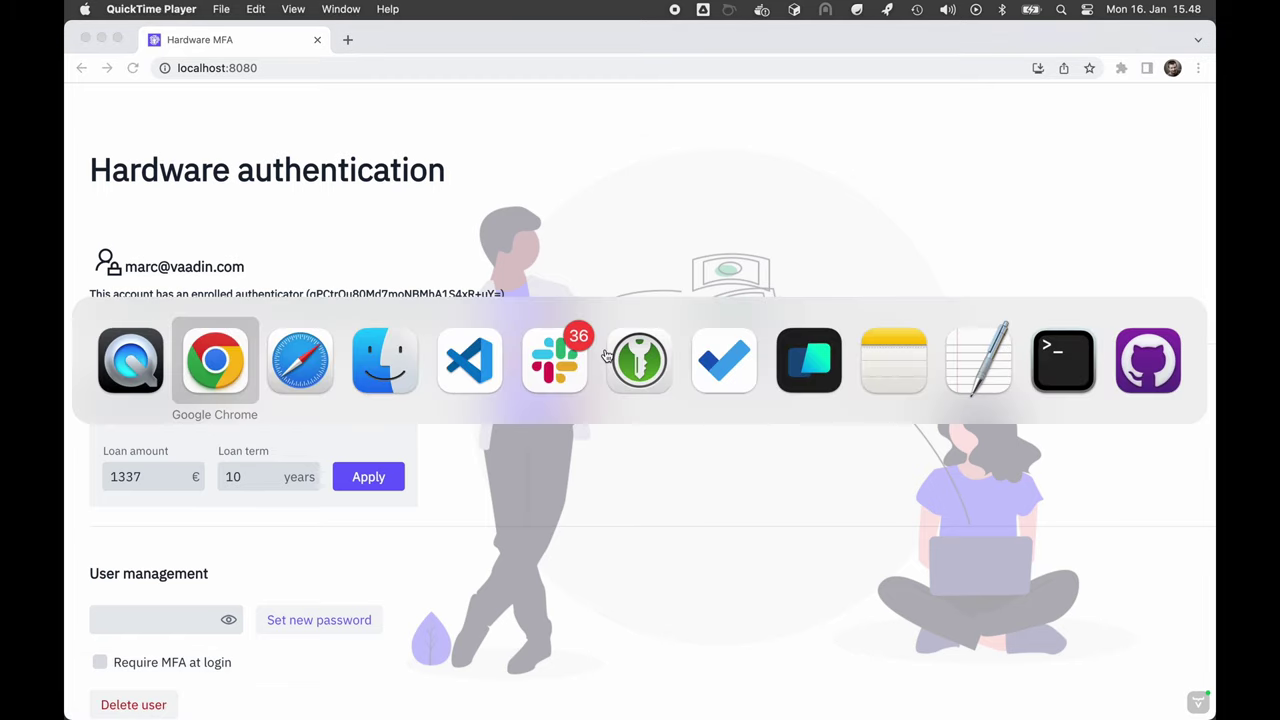
key("super+Tab")
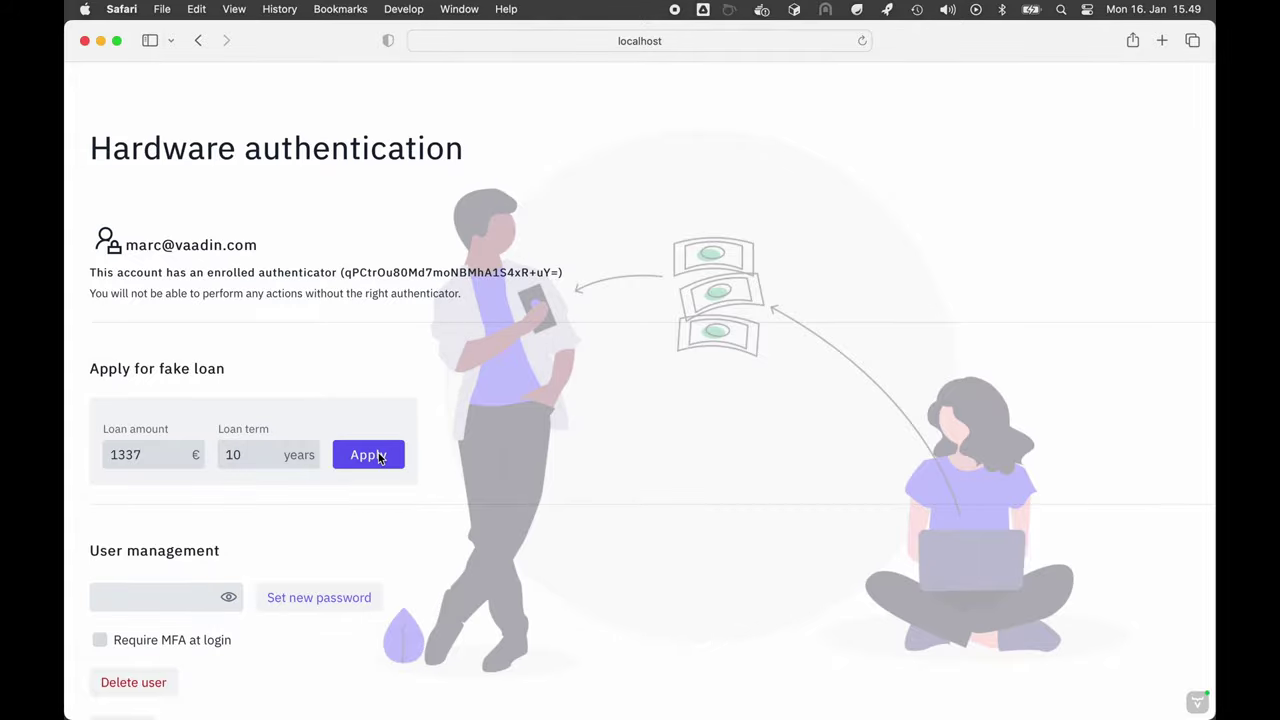
left_click(380, 458)
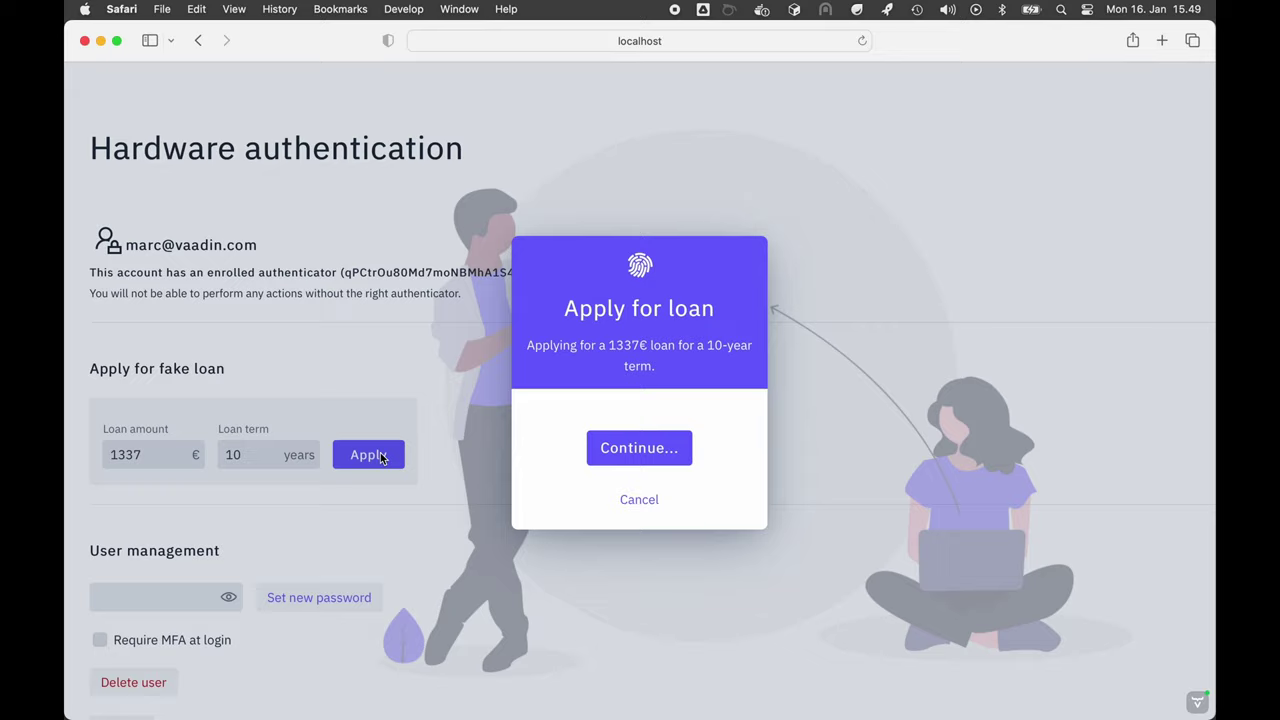
left_click(634, 452)
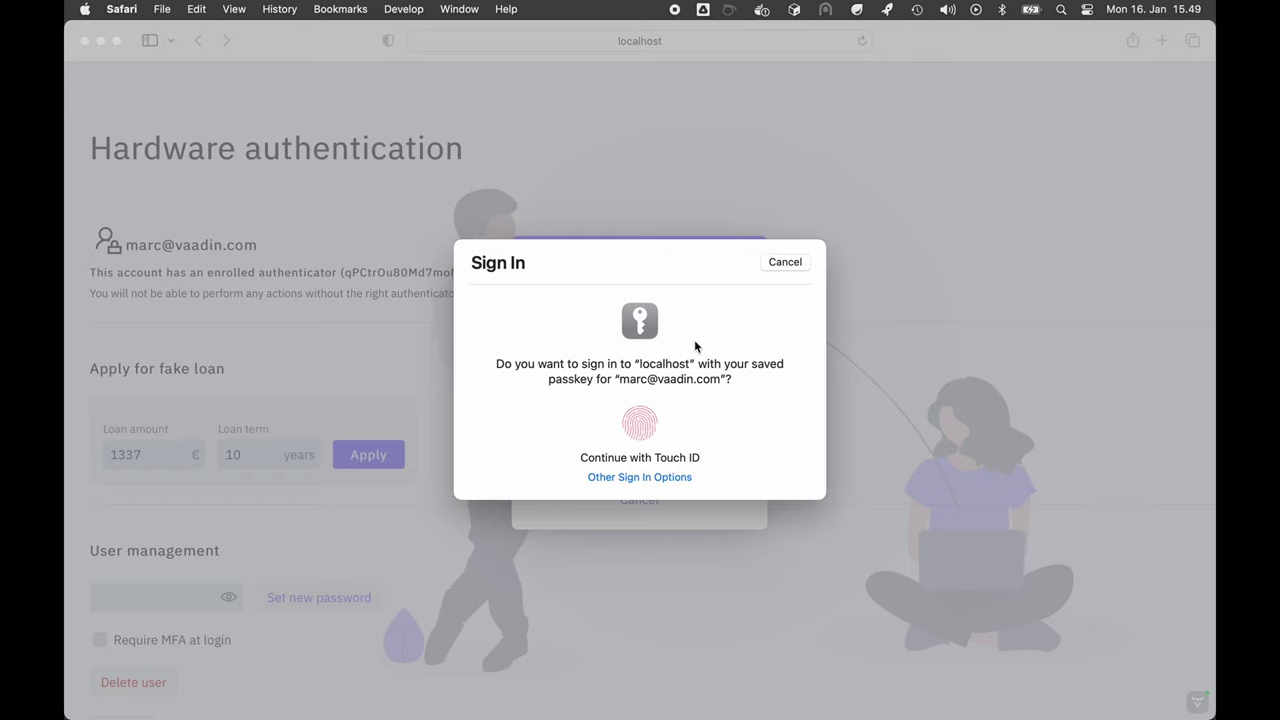
Choose approving with an iPhone, iPad, or Android device and continue to the QR code
left_click(673, 480)
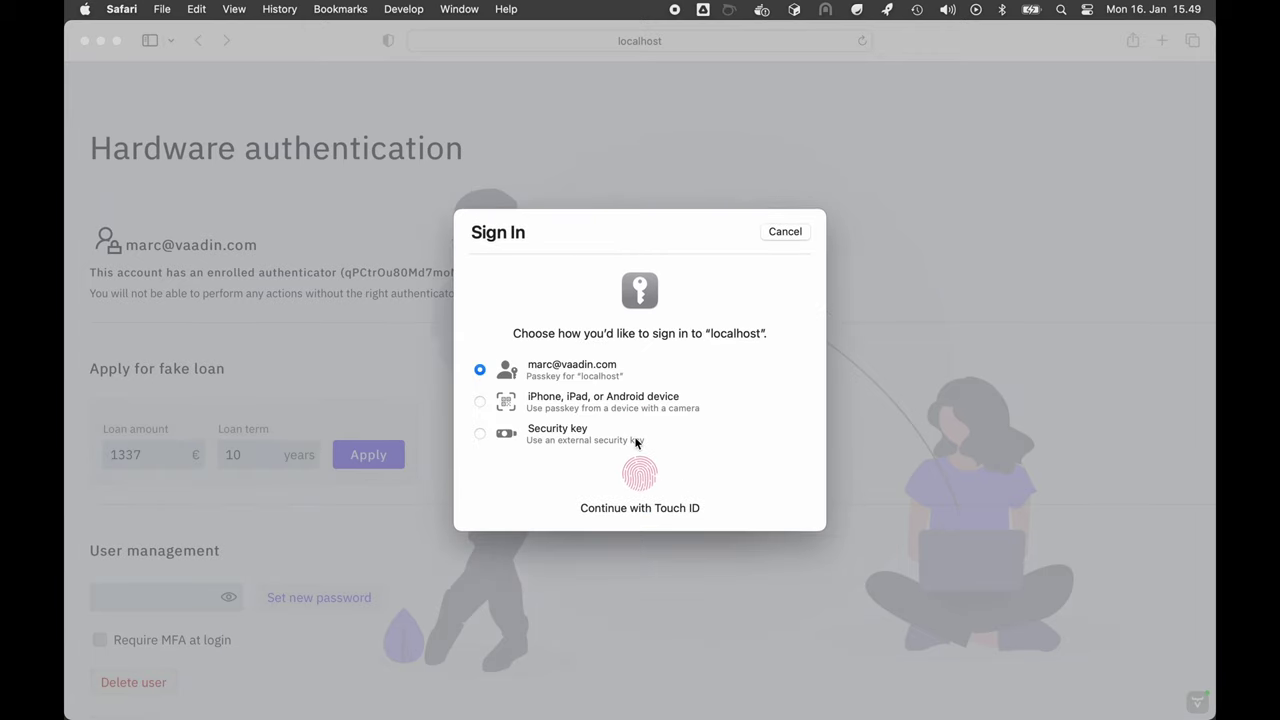
left_click(630, 408)
left_click(652, 498)
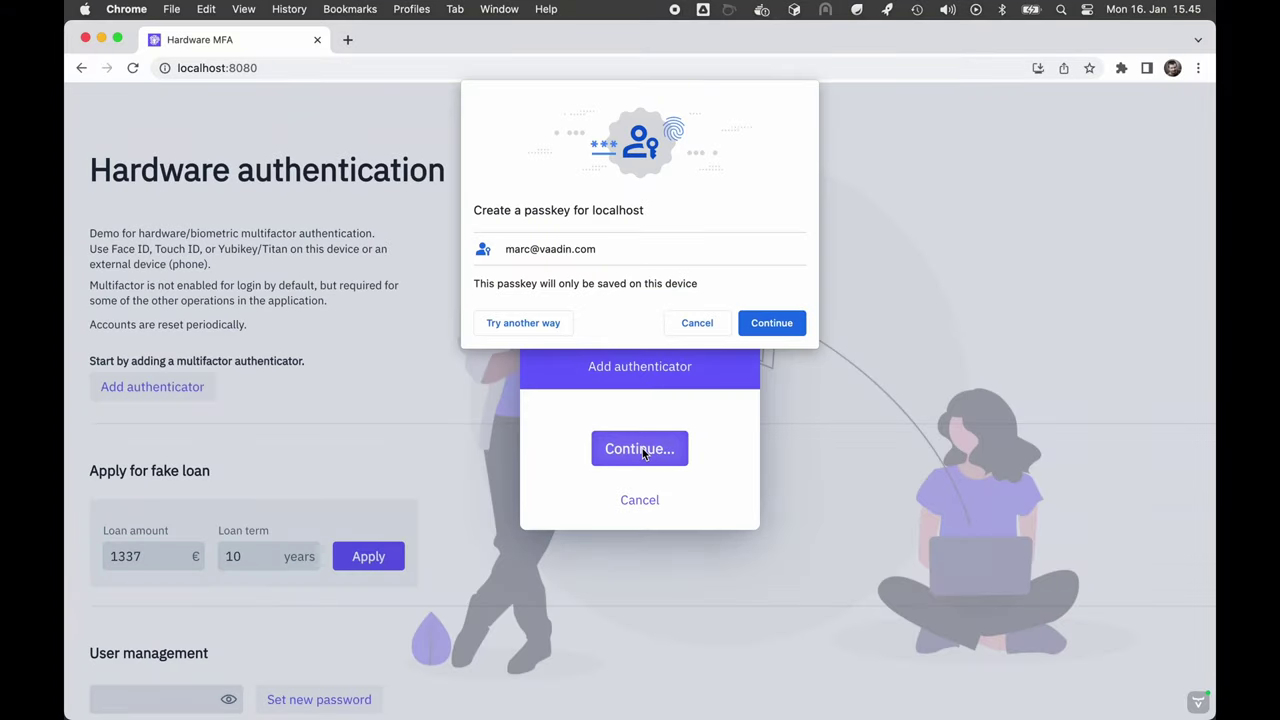
left_click(522, 323)
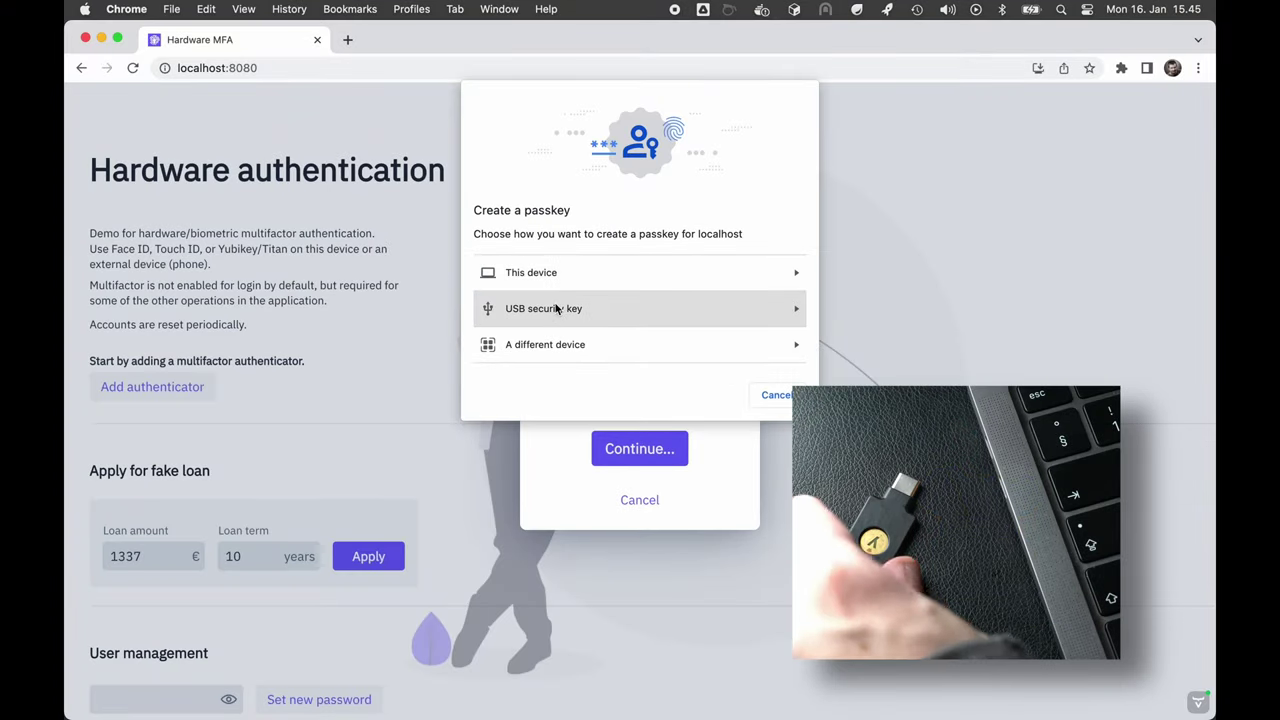
left_click(743, 308)
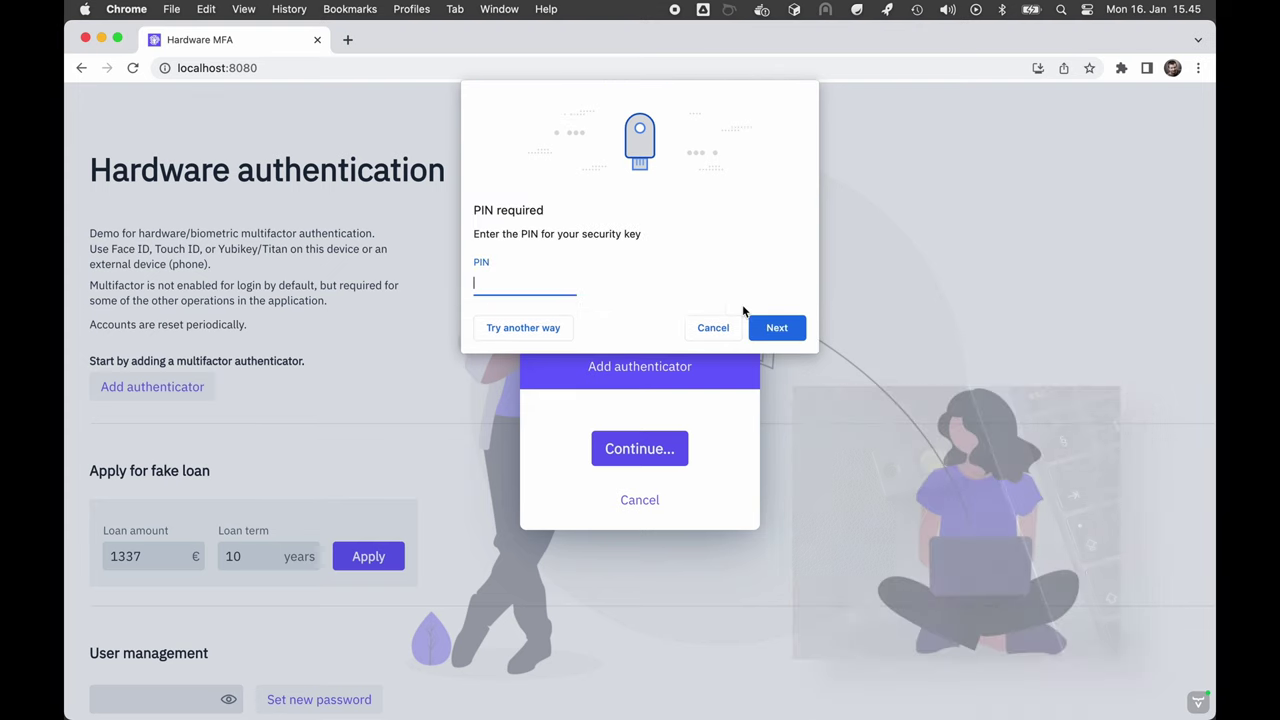
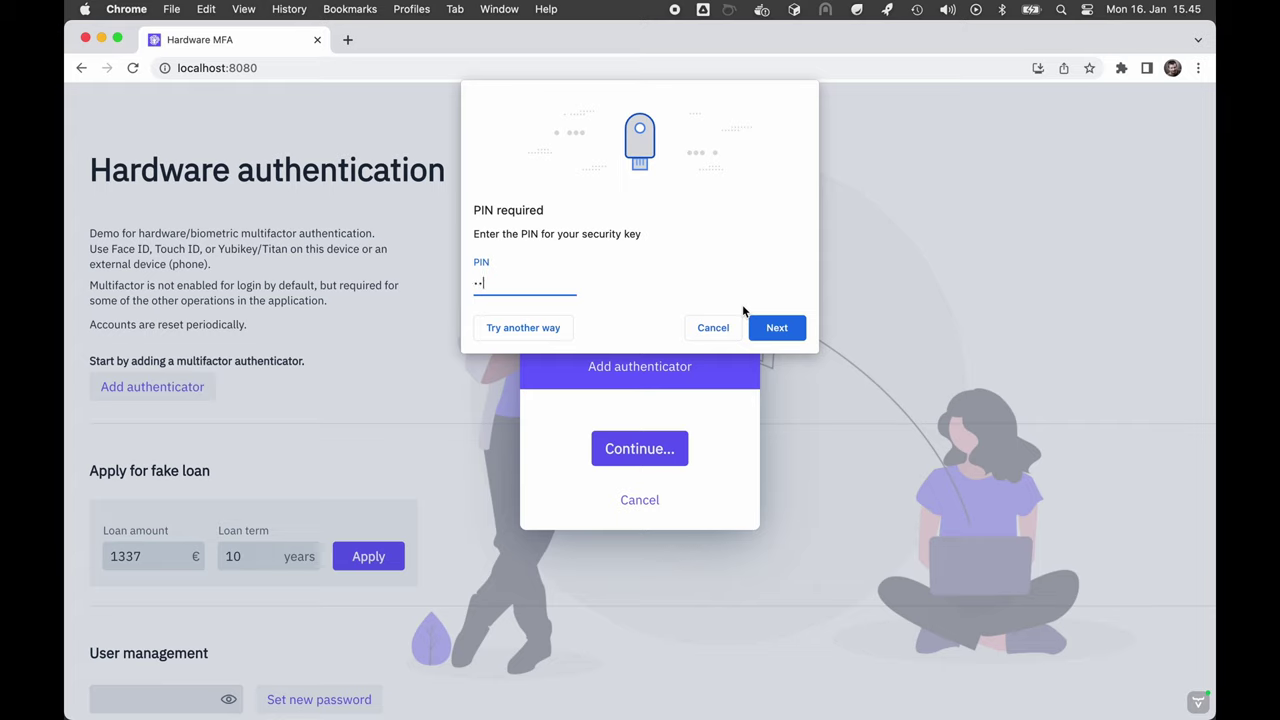
left_click(776, 329)
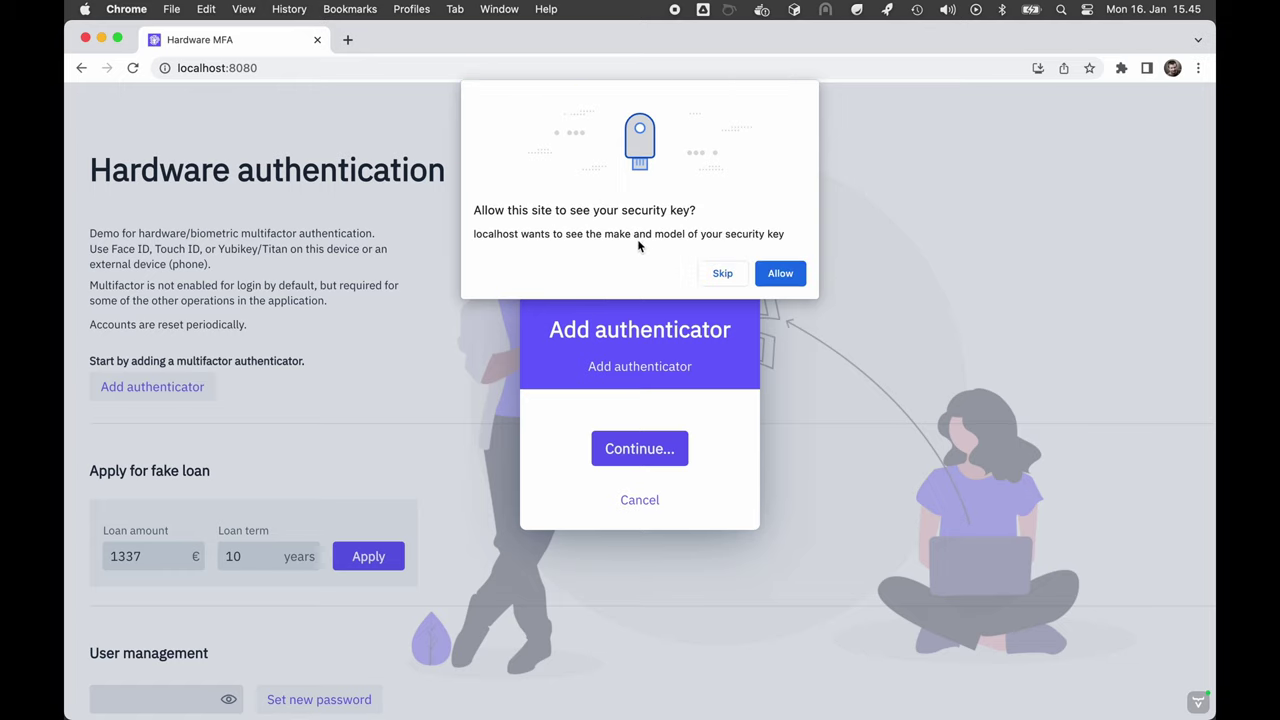
left_click(779, 273)
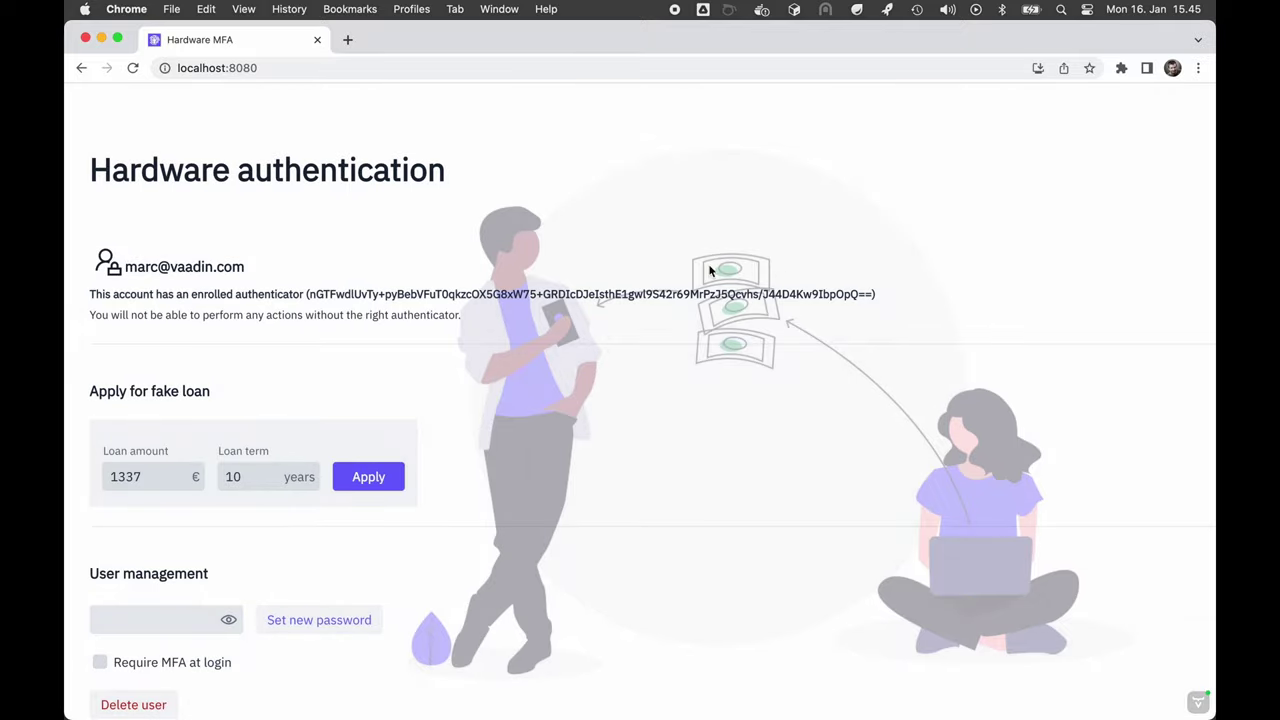
key("super+Tab")
key("super+Tab")
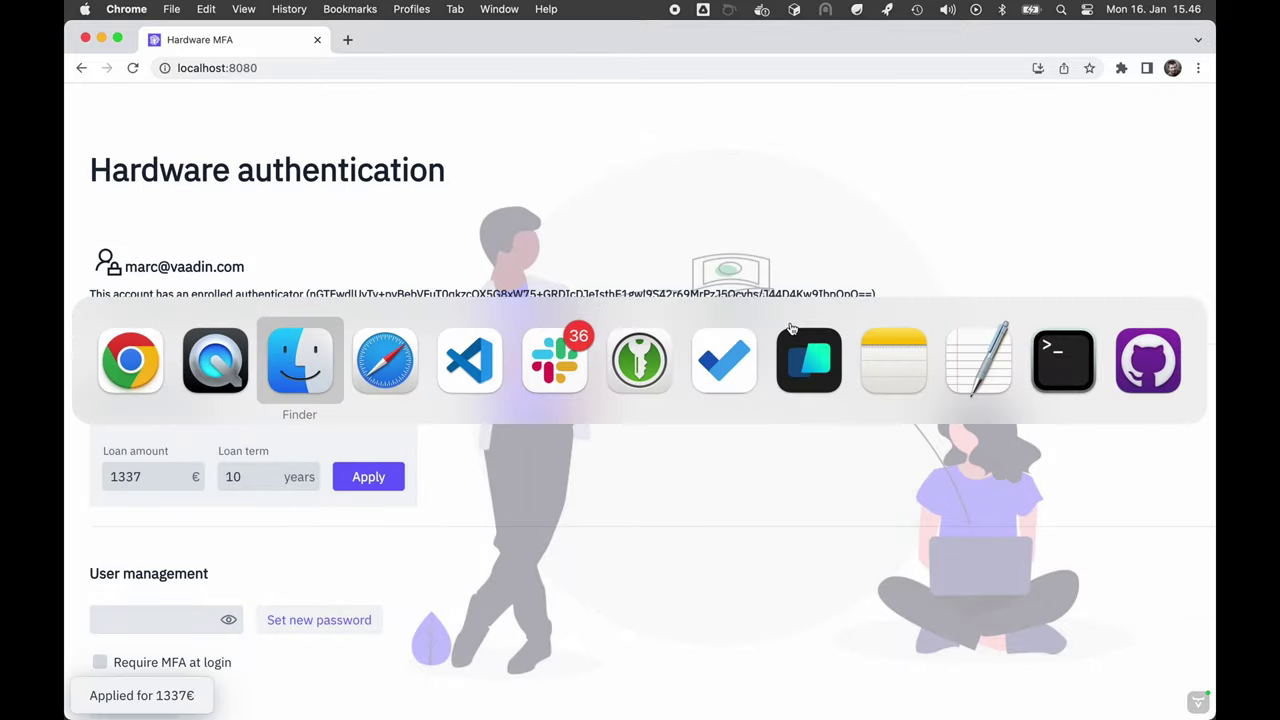
key("super+Tab")
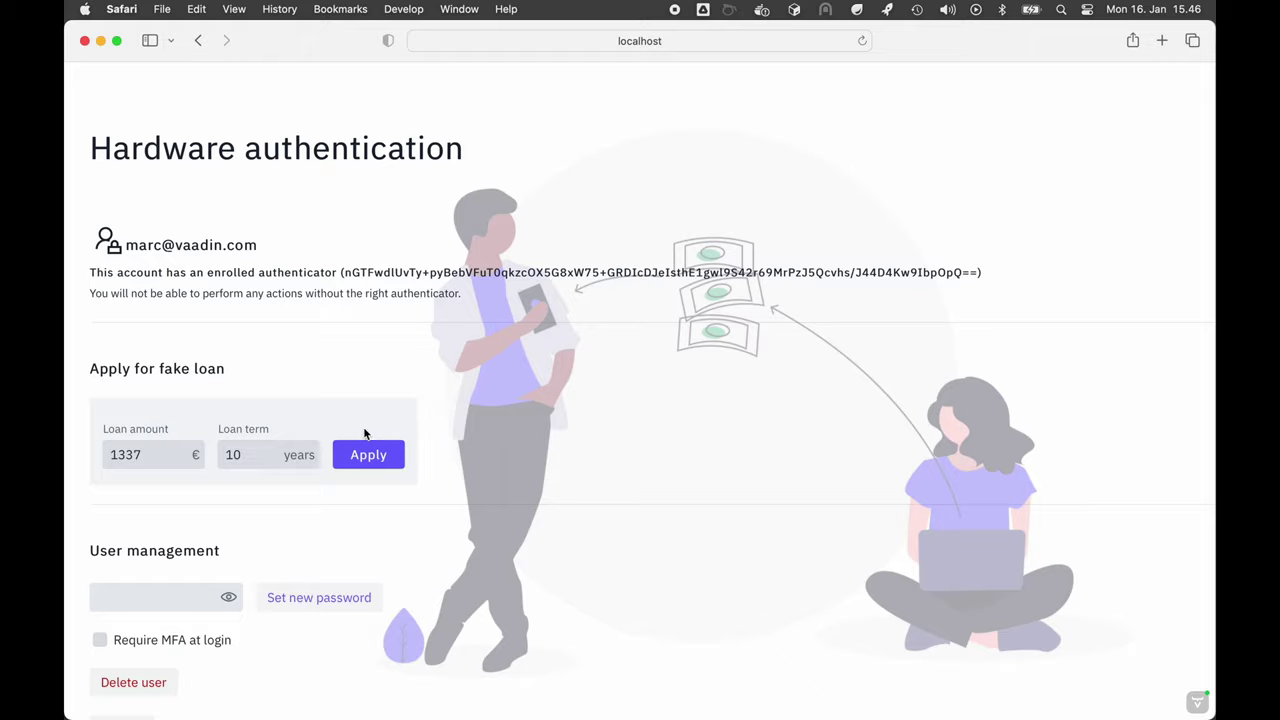
left_click(377, 457)
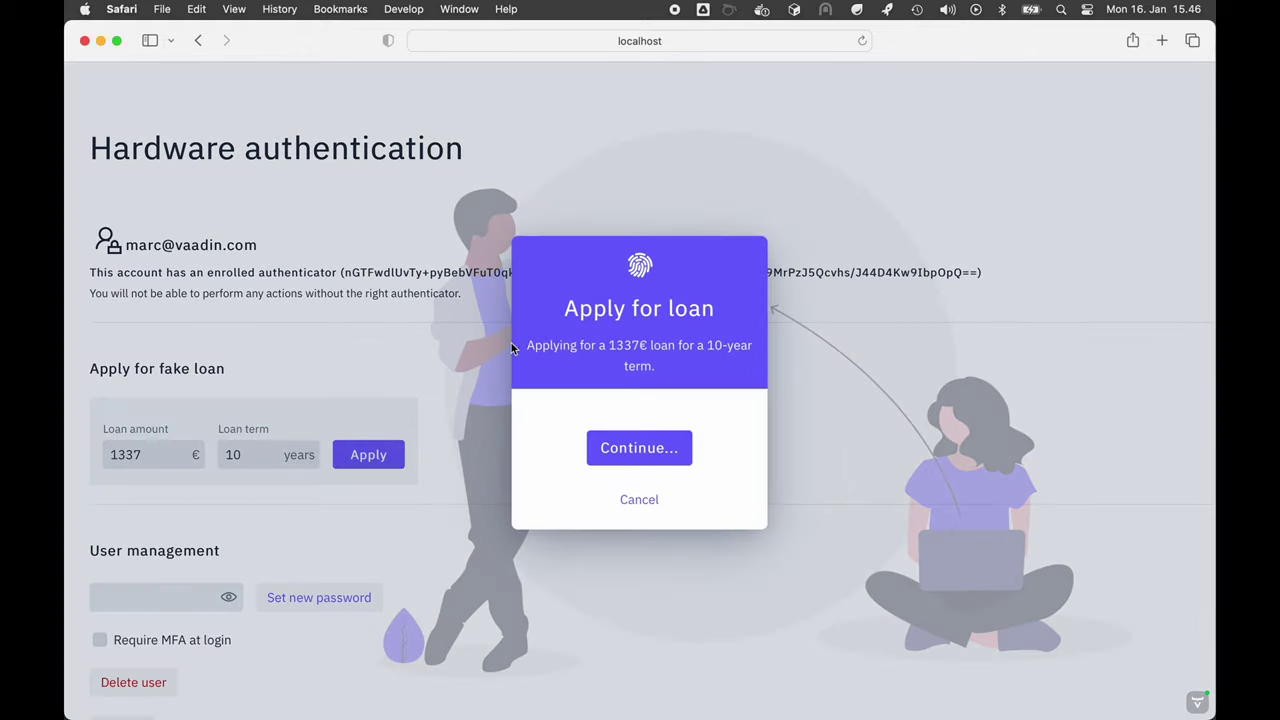
left_click(642, 446)
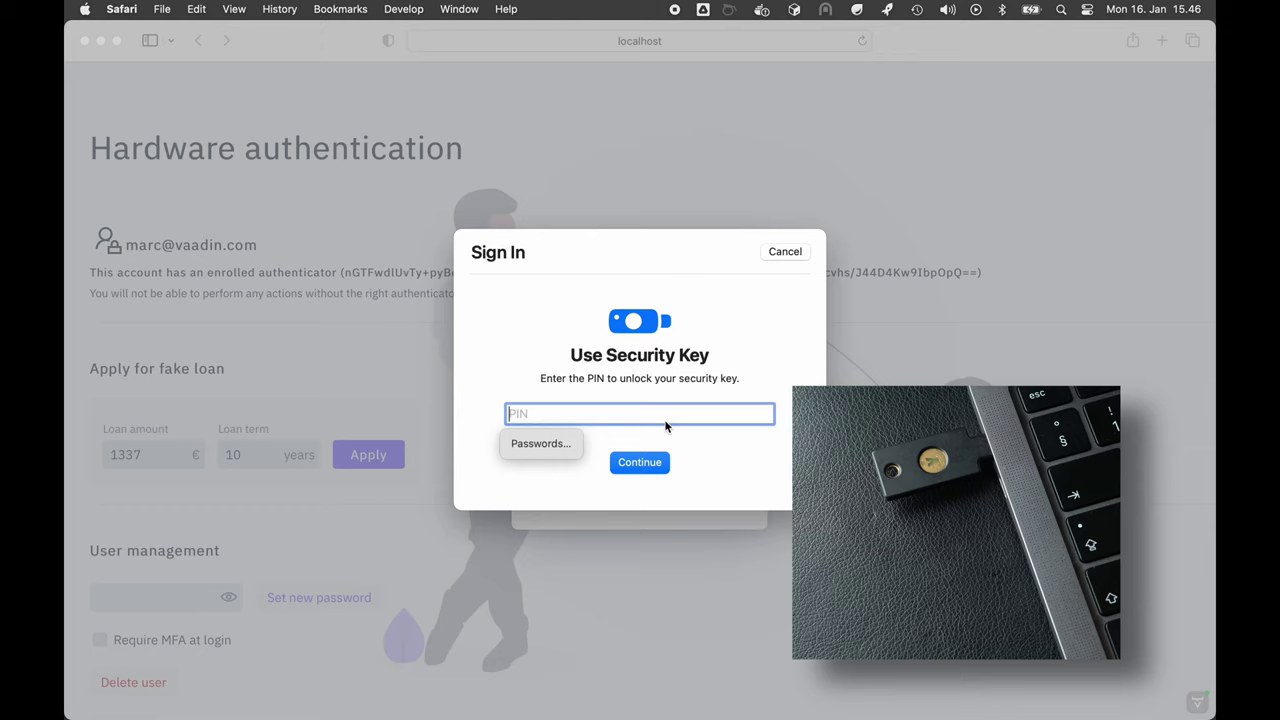
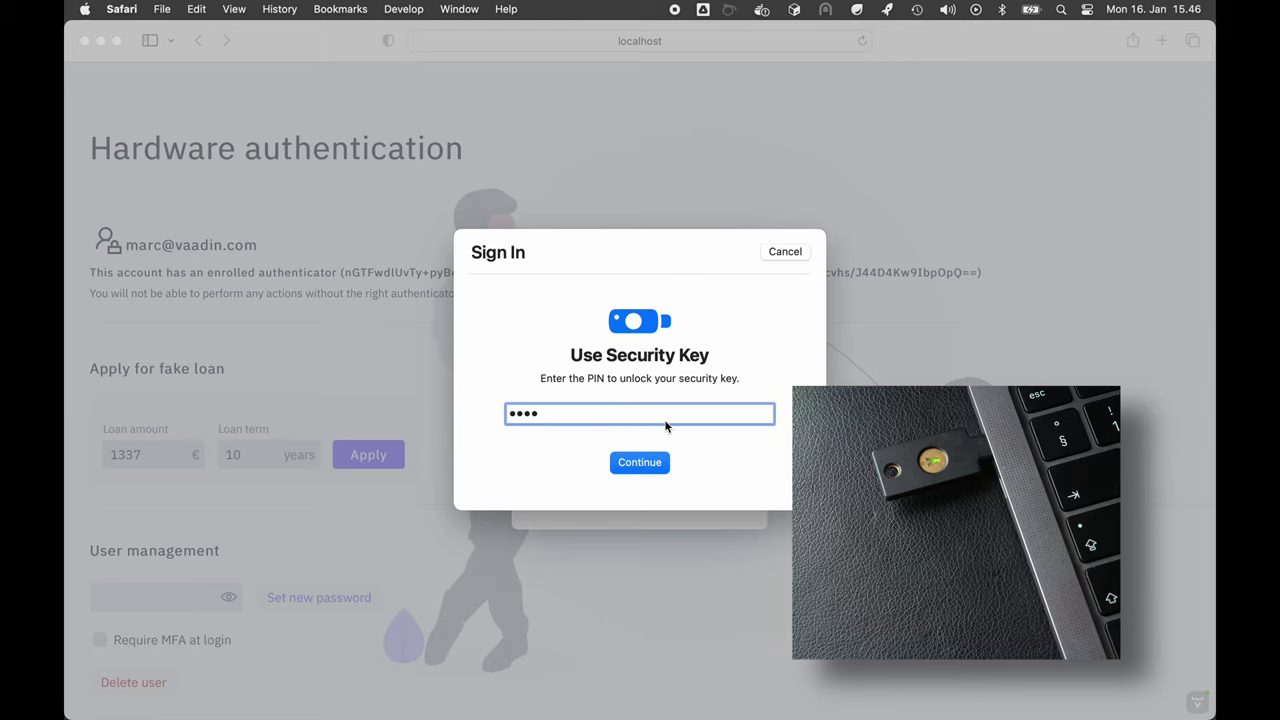
left_click(652, 471)
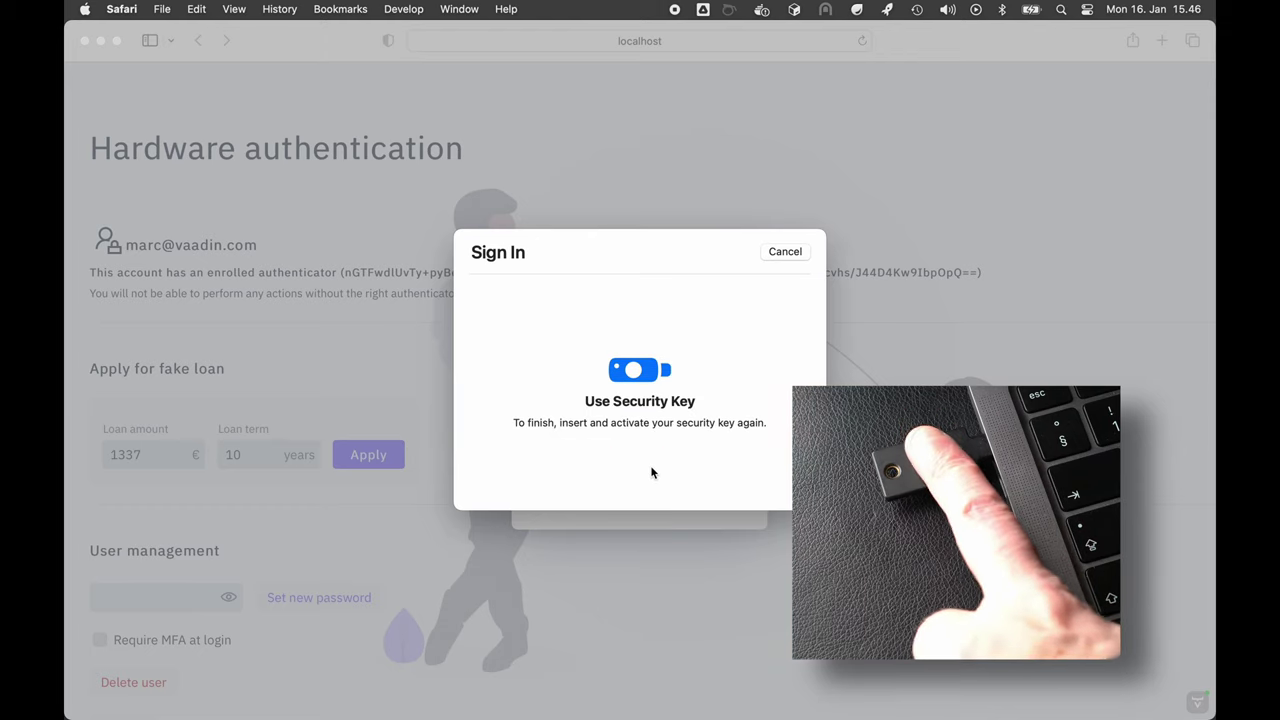